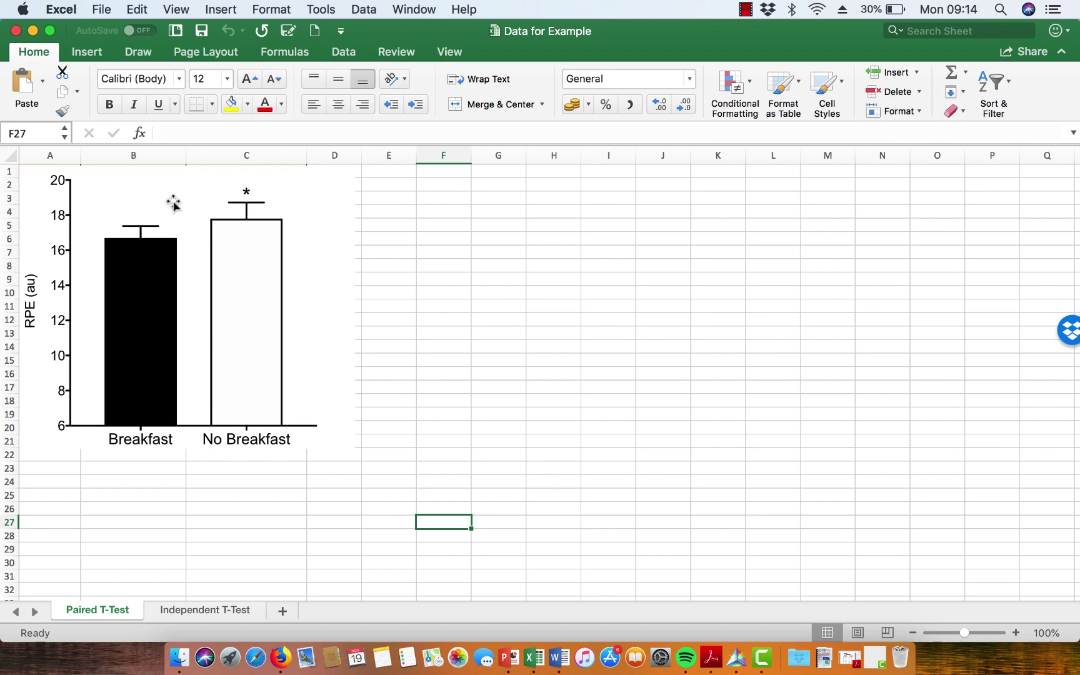
# Copy the RPE bar chart picture from Excel and show the blank Word Document1 maximised
pyautogui.click(560, 657)
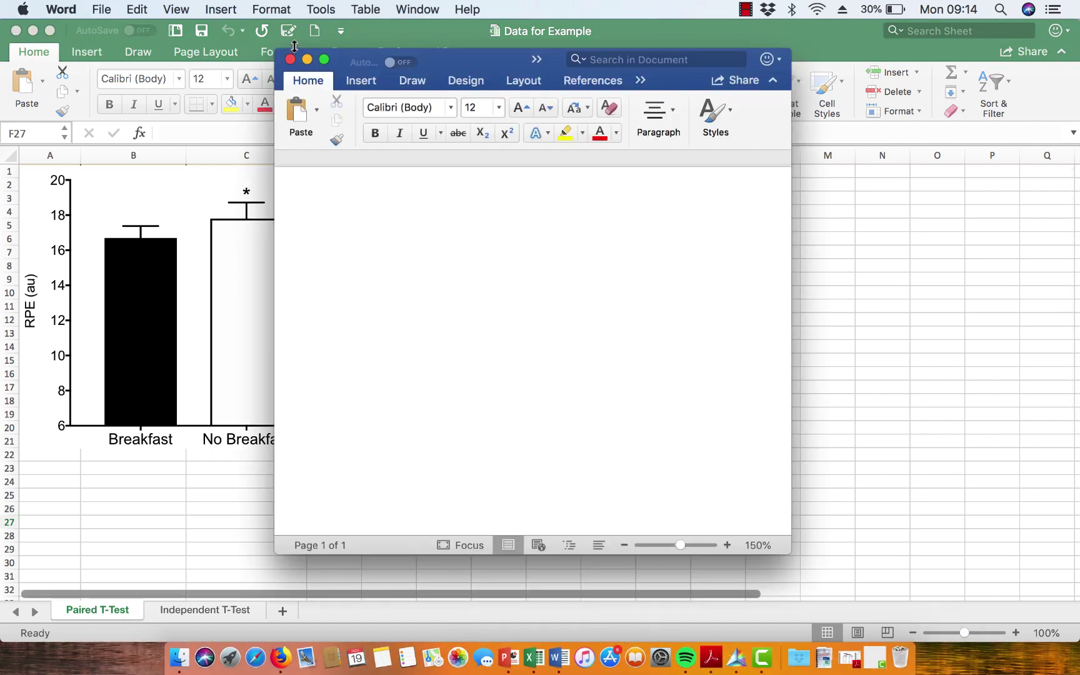
pyautogui.click(121, 513)
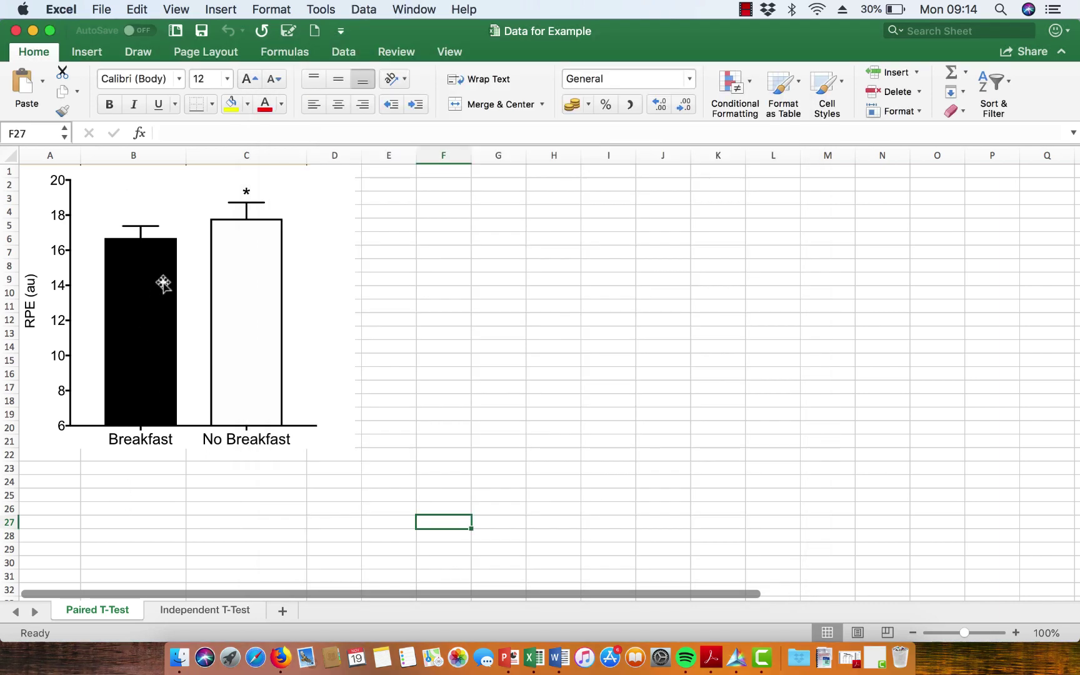
pyautogui.click(174, 250)
pyautogui.rightClick(180, 249)
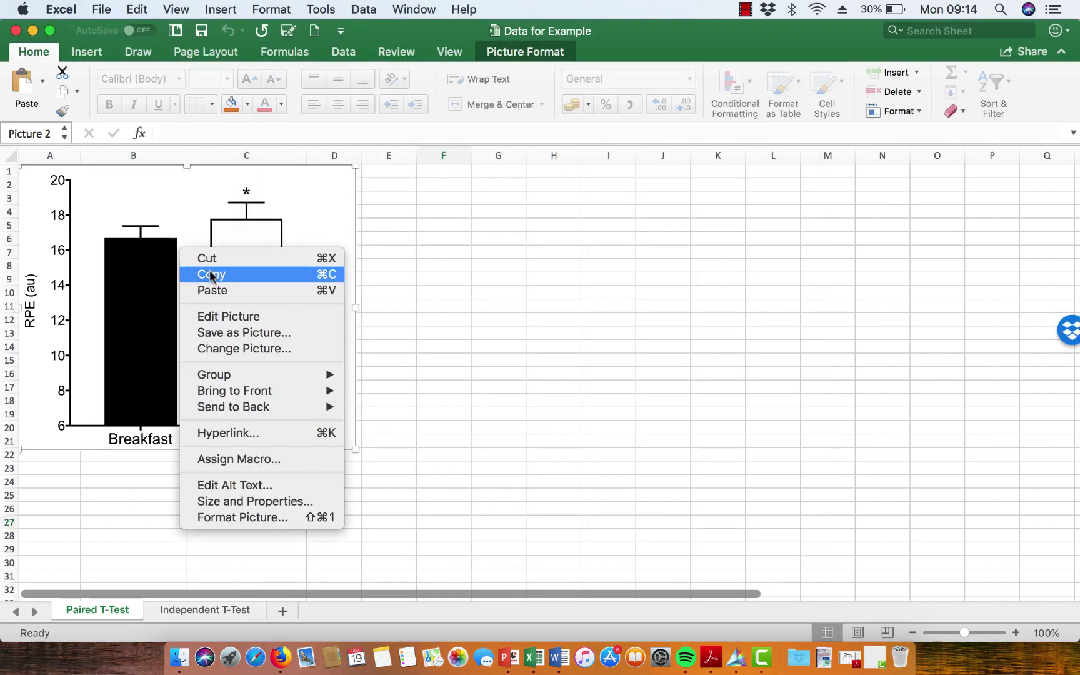
pyautogui.click(212, 274)
pyautogui.click(558, 658)
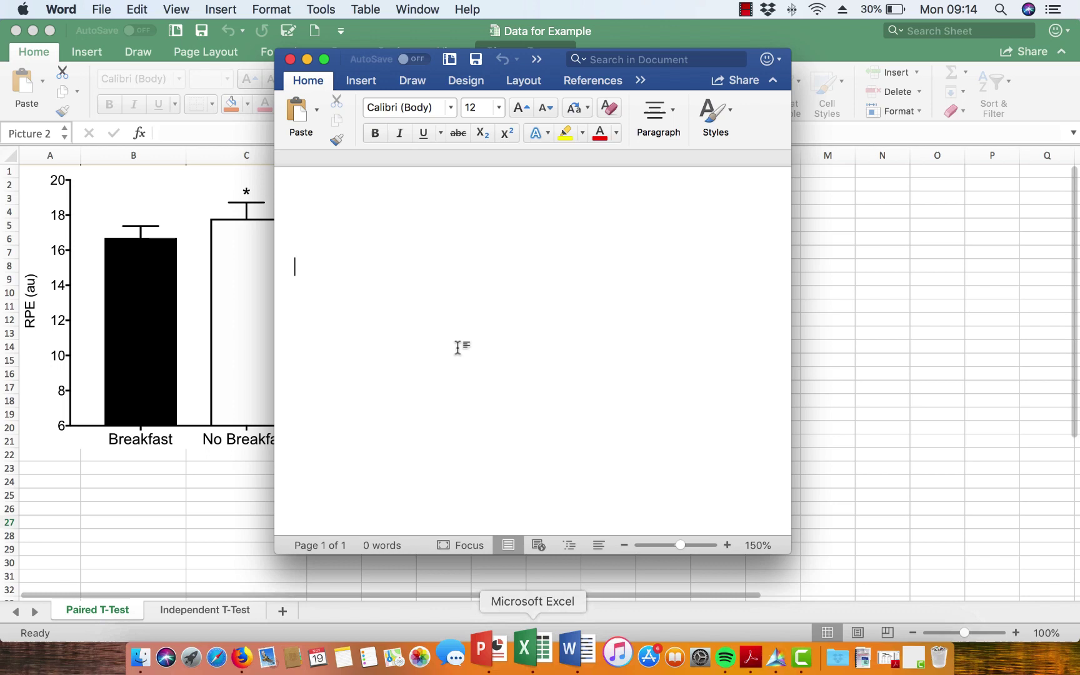
pyautogui.click(324, 60)
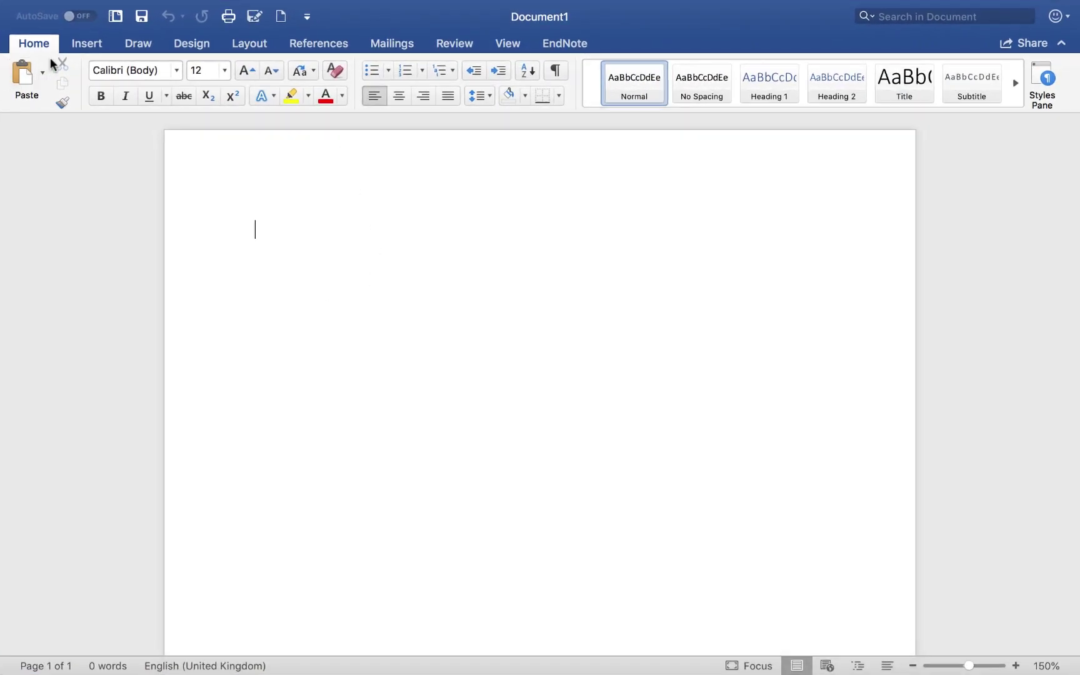
# Paste Special the copied chart into Word as a Picture (TIFF)
pyautogui.click(43, 72)
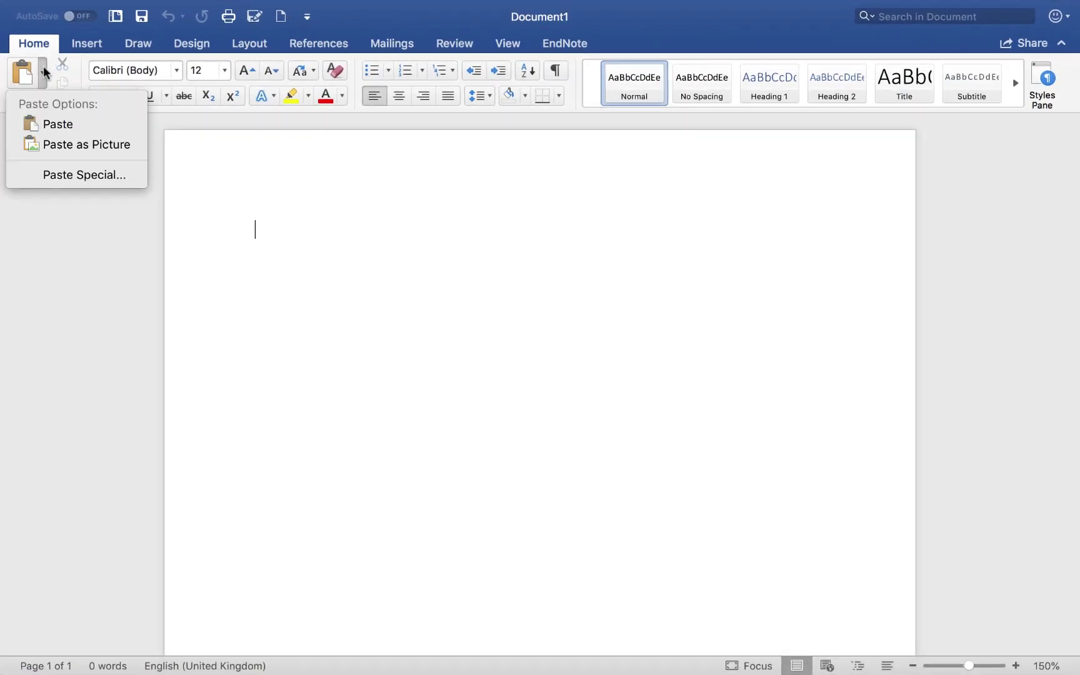
pyautogui.click(70, 173)
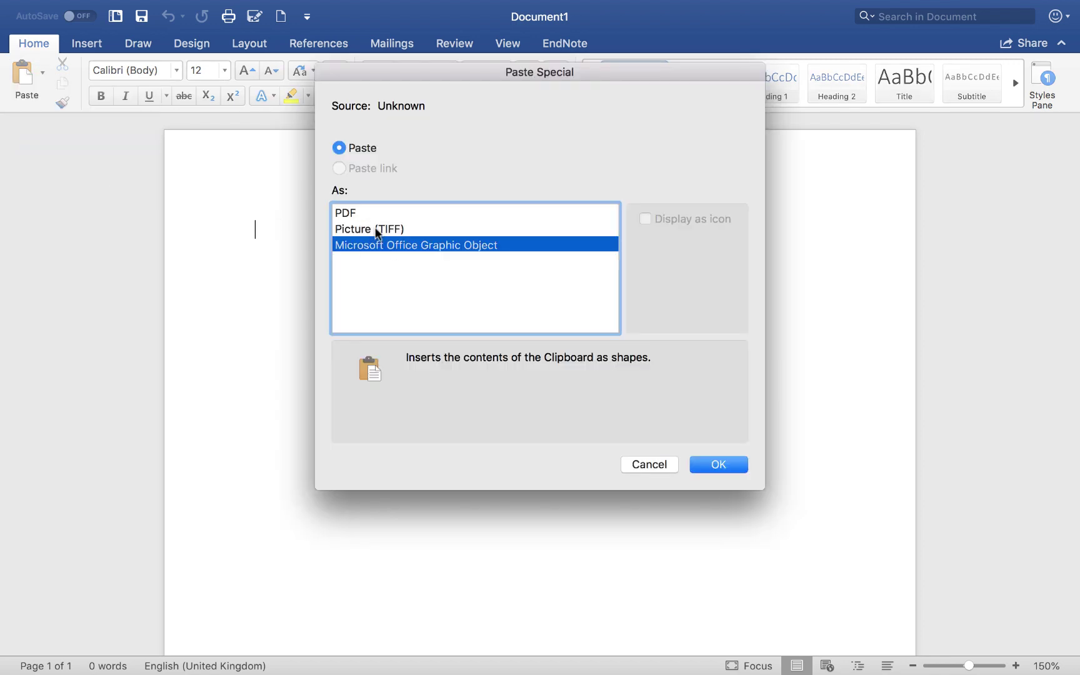
pyautogui.click(372, 230)
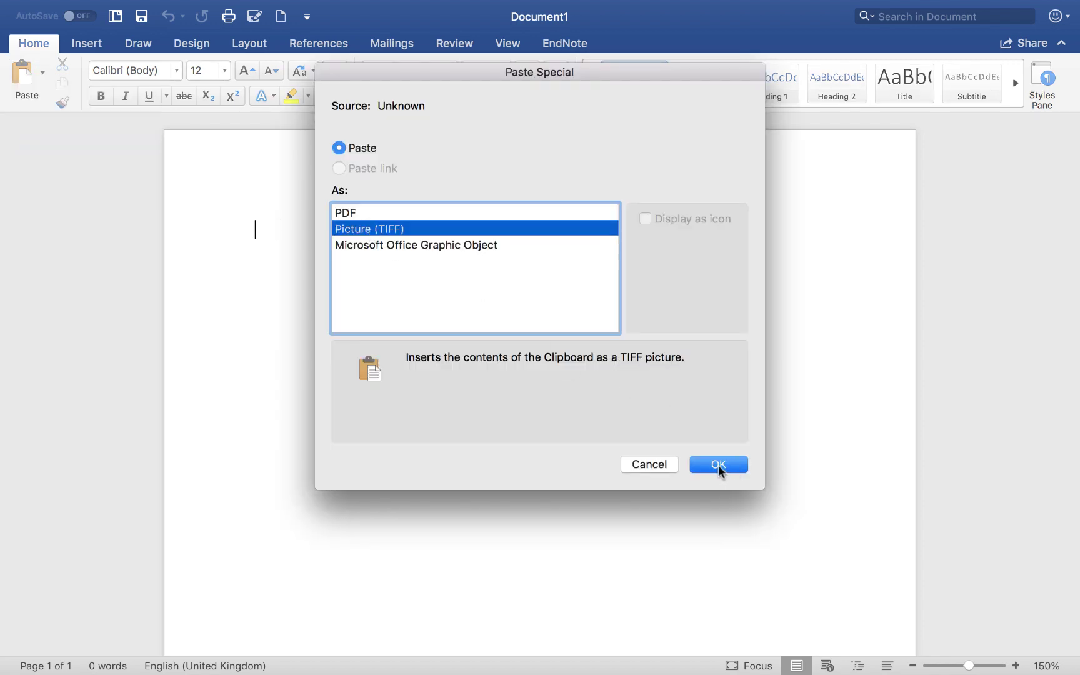
pyautogui.click(718, 465)
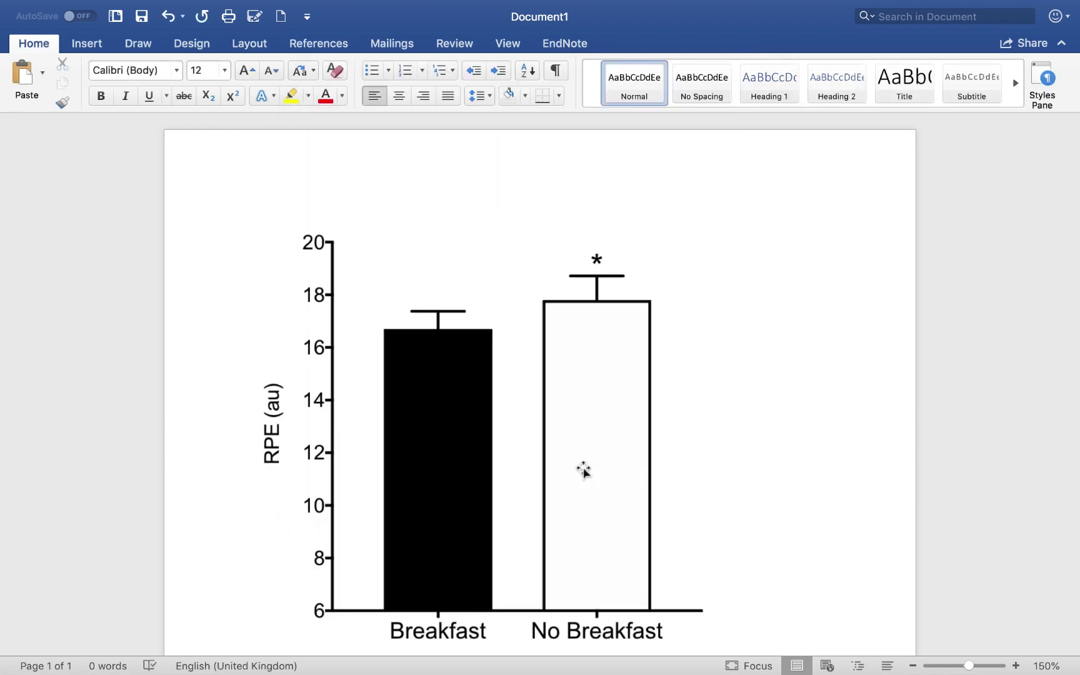
# Shrink the chart to about 10.9 cm wide and centre it on the page
pyautogui.click(525, 530)
pyautogui.moveTo(255, 646); pyautogui.dragTo(437, 457)
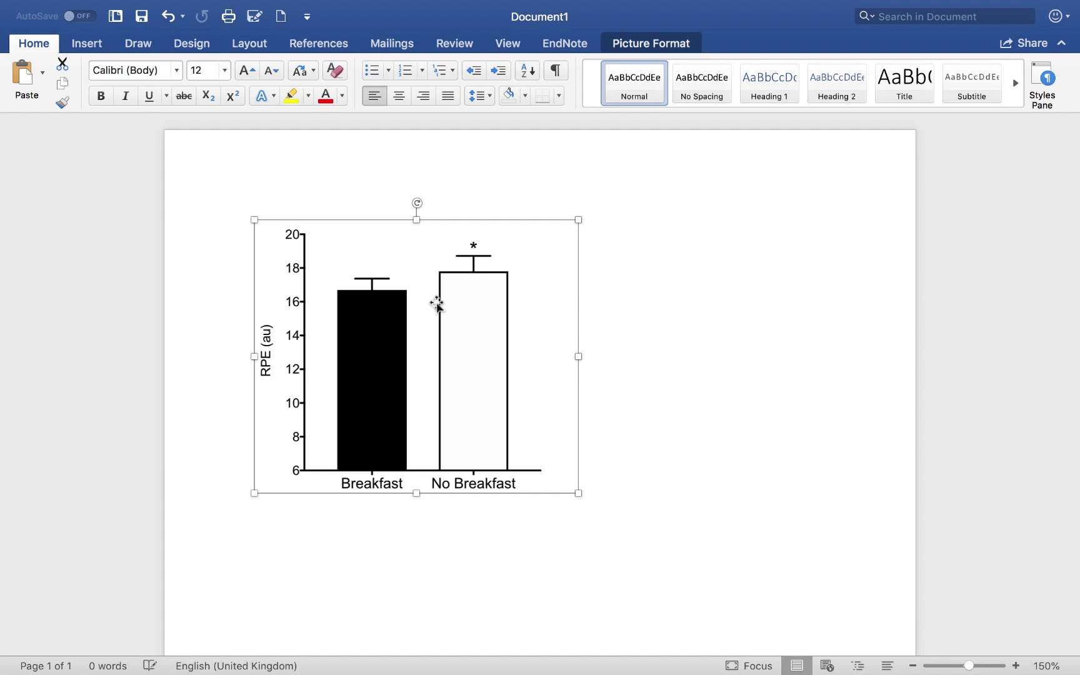
pyautogui.click(400, 97)
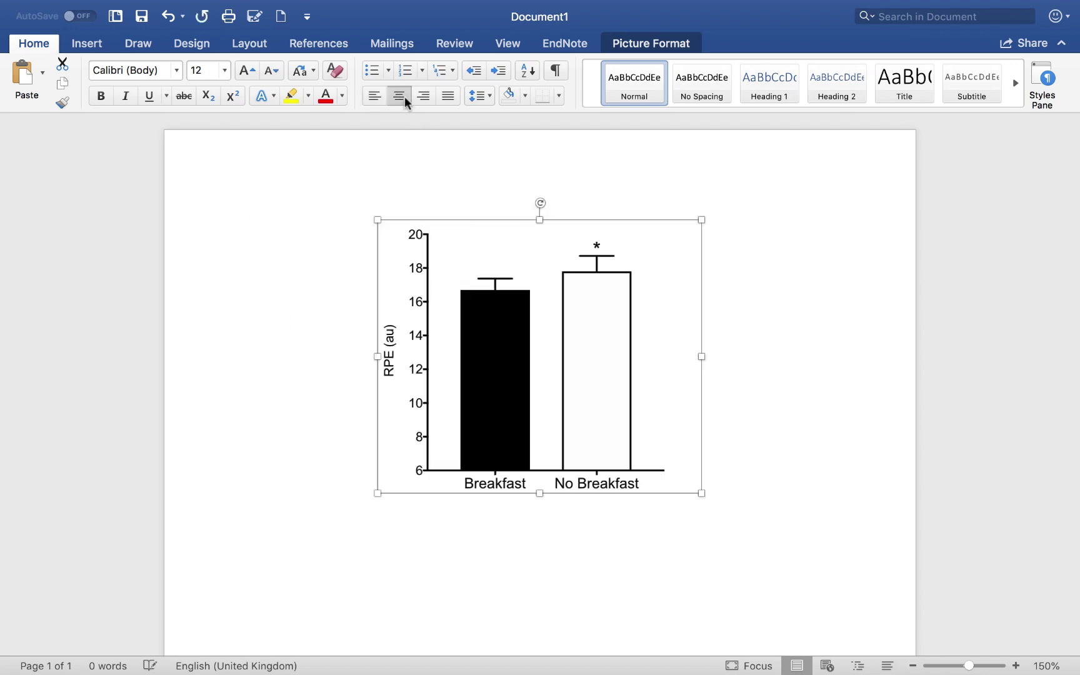
pyautogui.click(385, 507)
pyautogui.moveTo(453, 280); pyautogui.dragTo(453, 327)
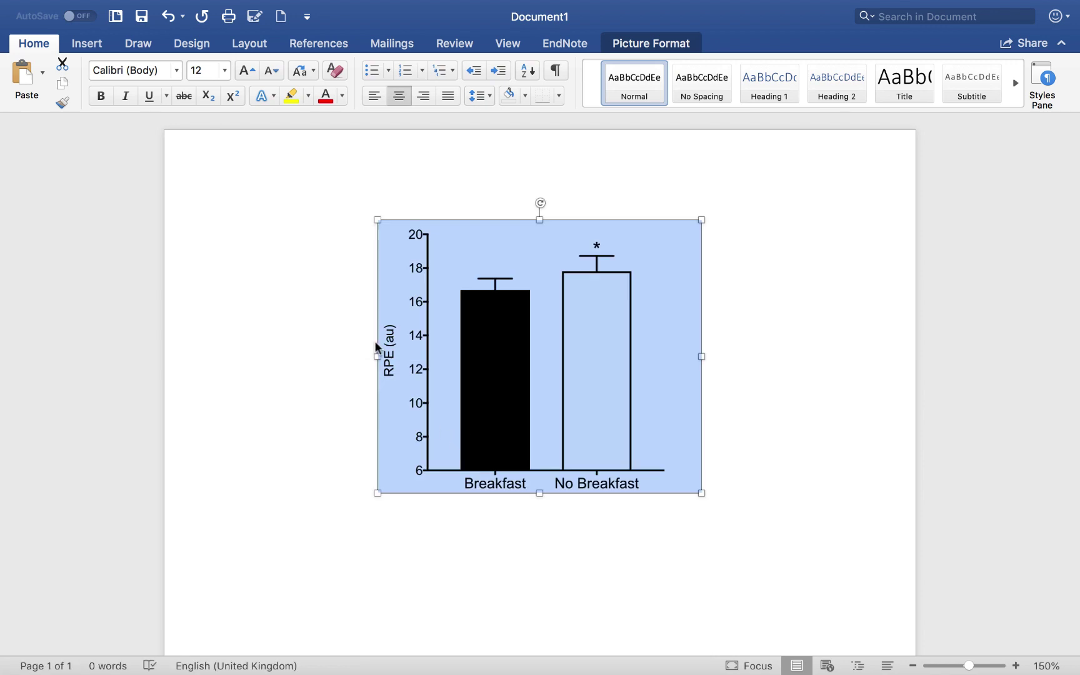
pyautogui.click(321, 251)
# Add the caption 'Figure 1 Percieved Exertion During Exercise With or Without Breakfast' above the chart, with 'Figure 1' bold
pyautogui.press('Return')
pyautogui.press('Return')
pyautogui.press('Return')
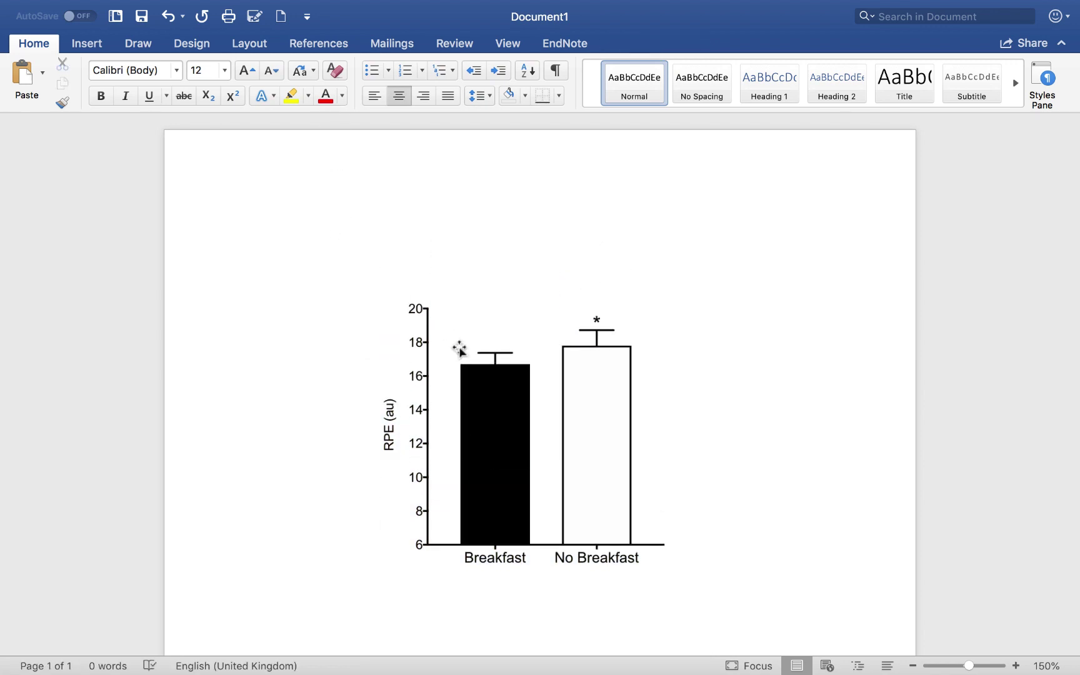
pyautogui.write('Figure 1')
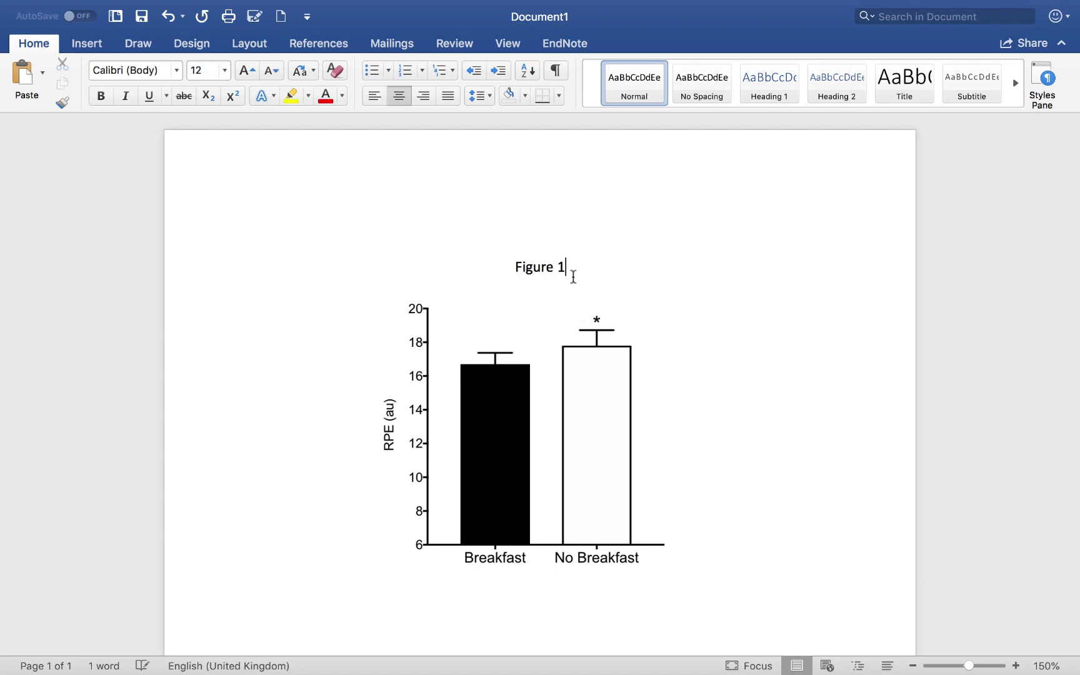
pyautogui.moveTo(562, 270); pyautogui.dragTo(516, 270)
pyautogui.click(101, 95)
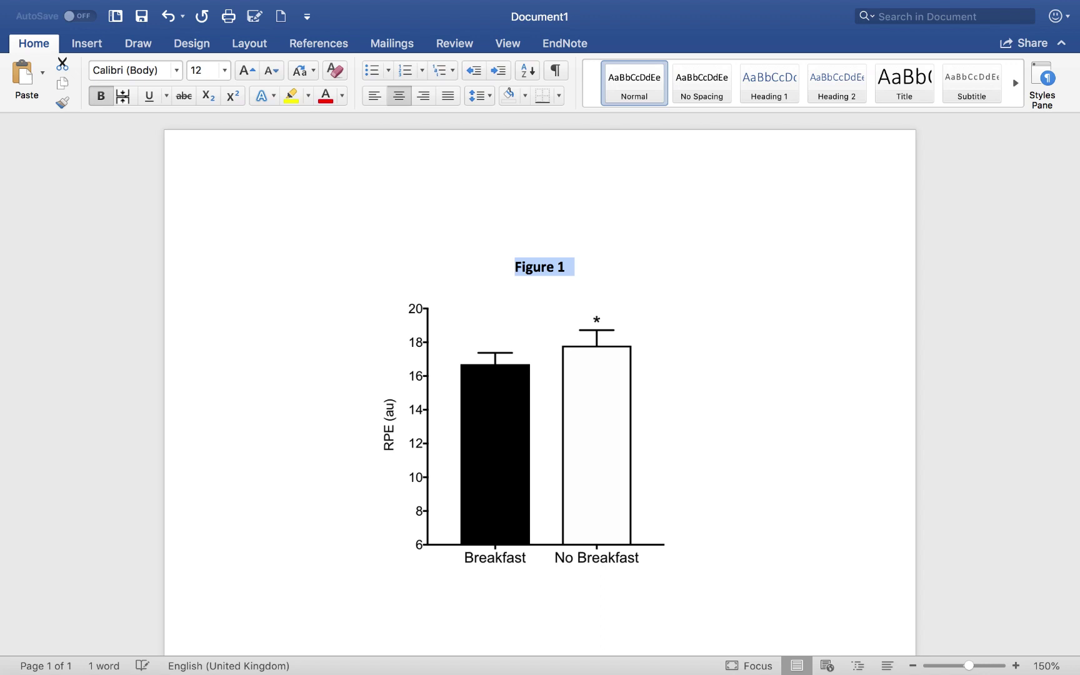
pyautogui.click(575, 269)
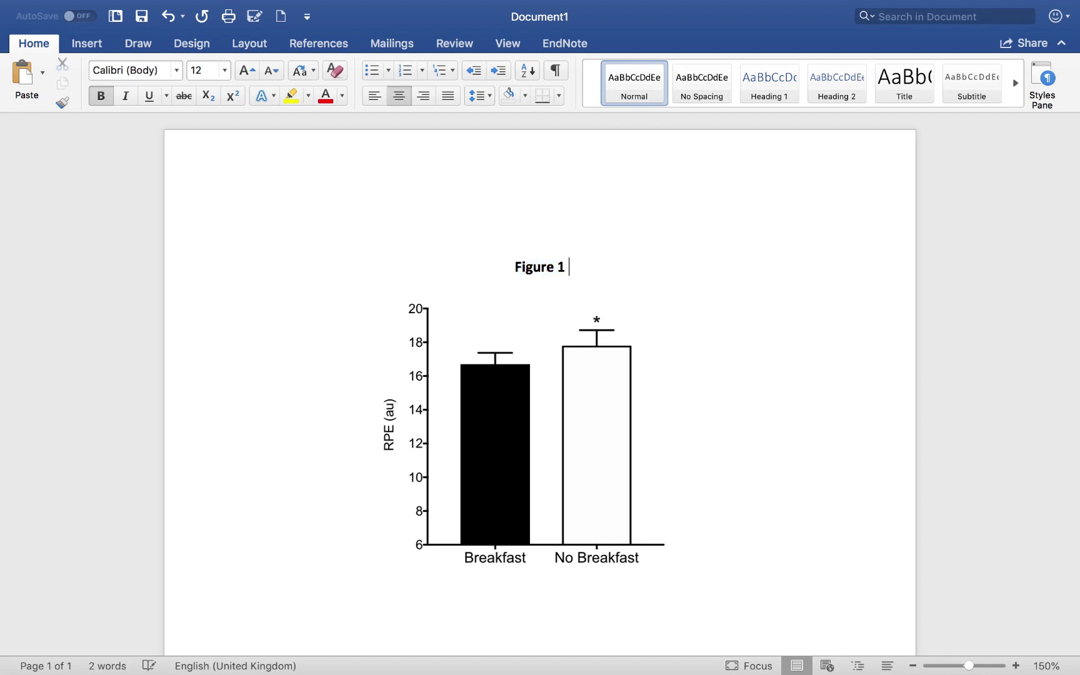
pyautogui.write('Percieved Exe')
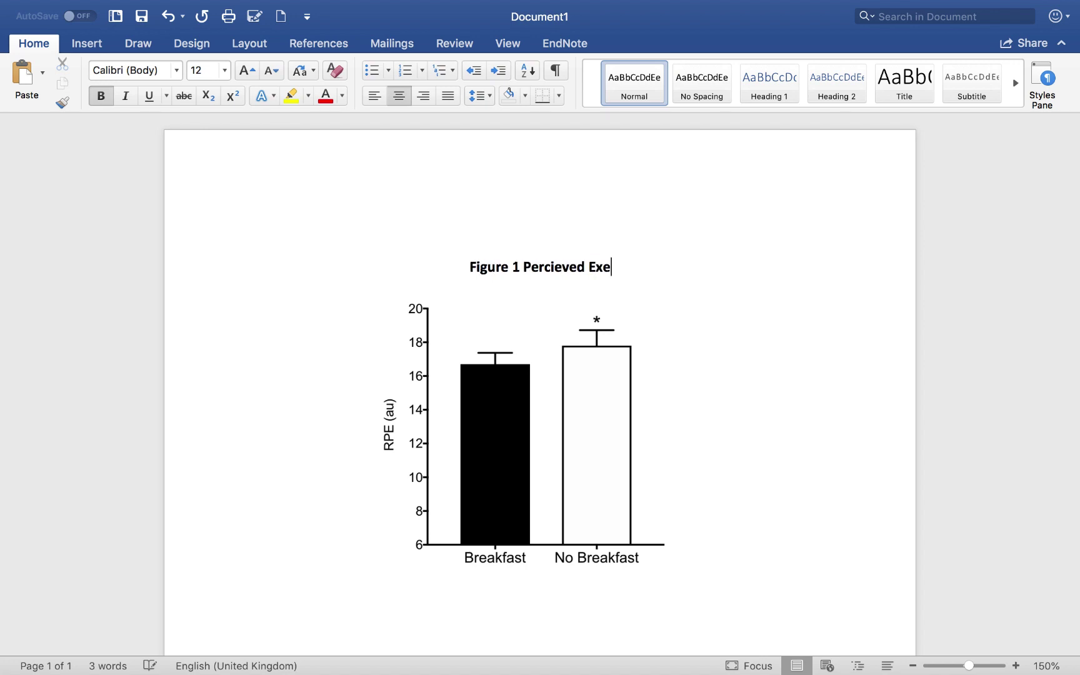
pyautogui.write('rtion During Exercise ')
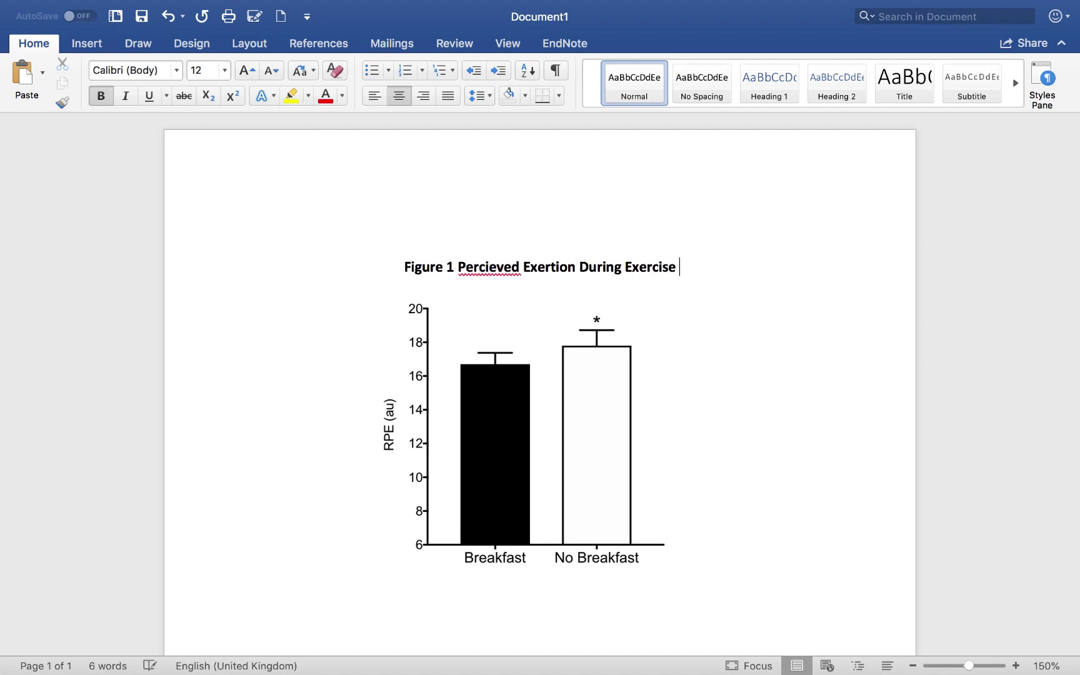
pyautogui.write('With ')
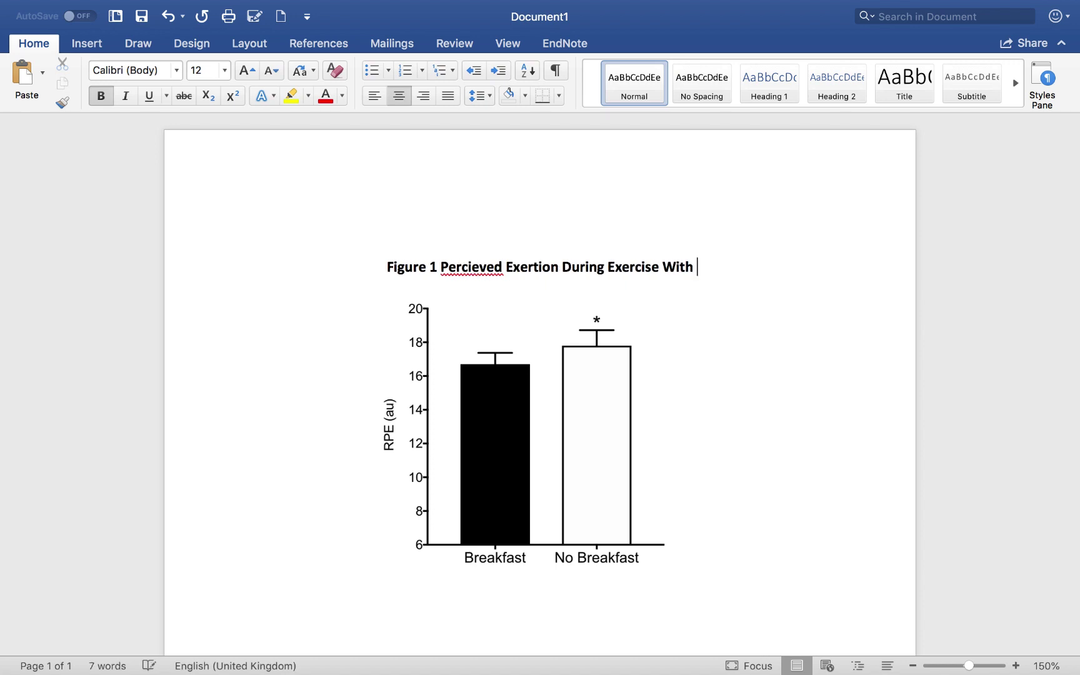
pyautogui.write('or Without Bra')
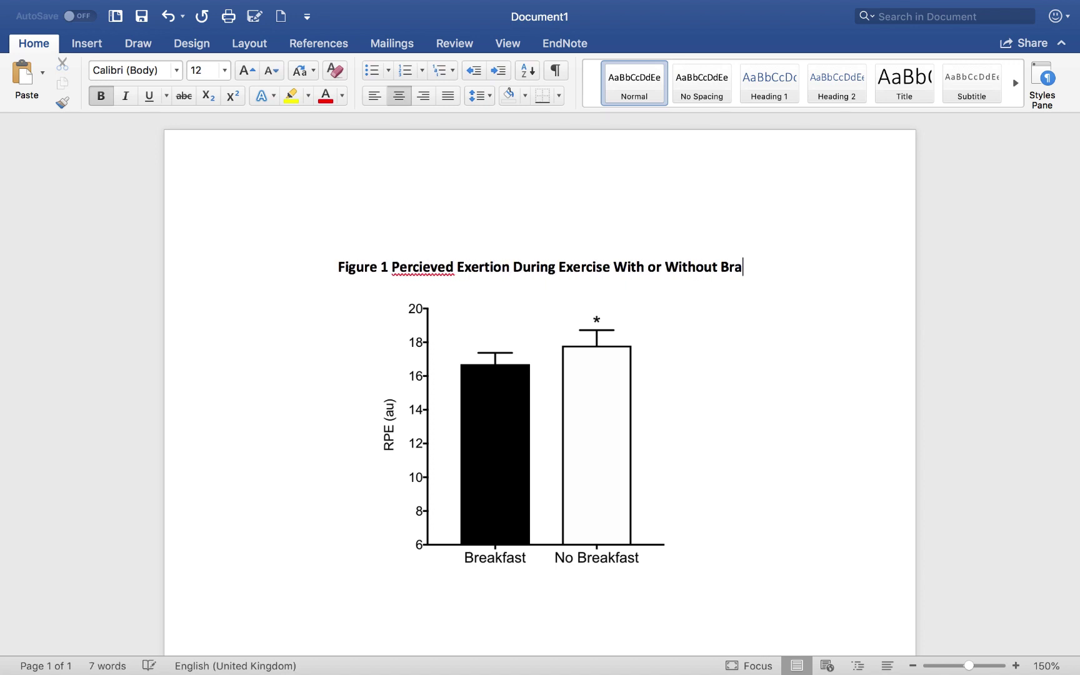
pyautogui.press('BackSpace')
pyautogui.write('eakfast')
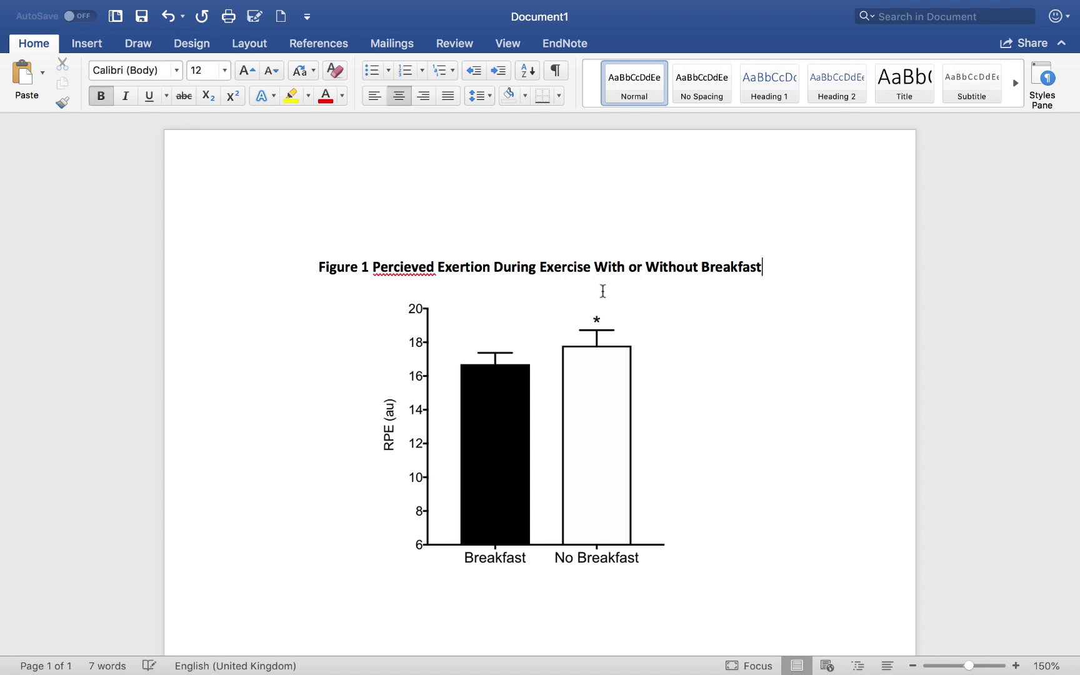
# Correct 'Percieved' to 'Perceived' and unbold the caption text after 'Figure 1'
pyautogui.rightClick(402, 274)
pyautogui.click(466, 284)
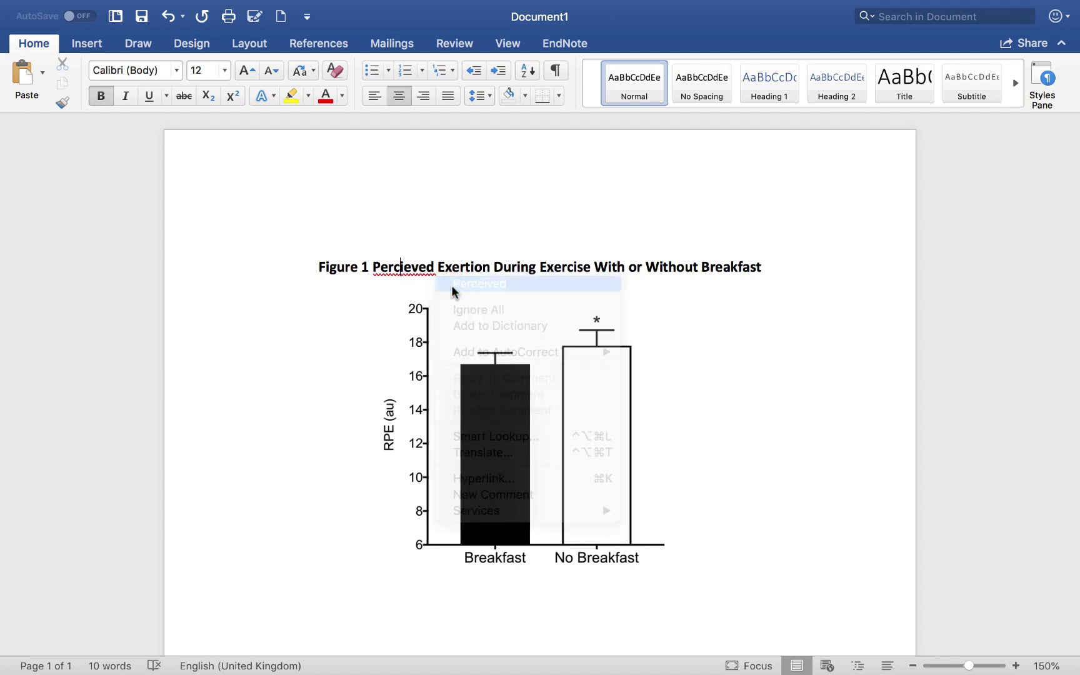
pyautogui.moveTo(766, 270); pyautogui.dragTo(399, 270)
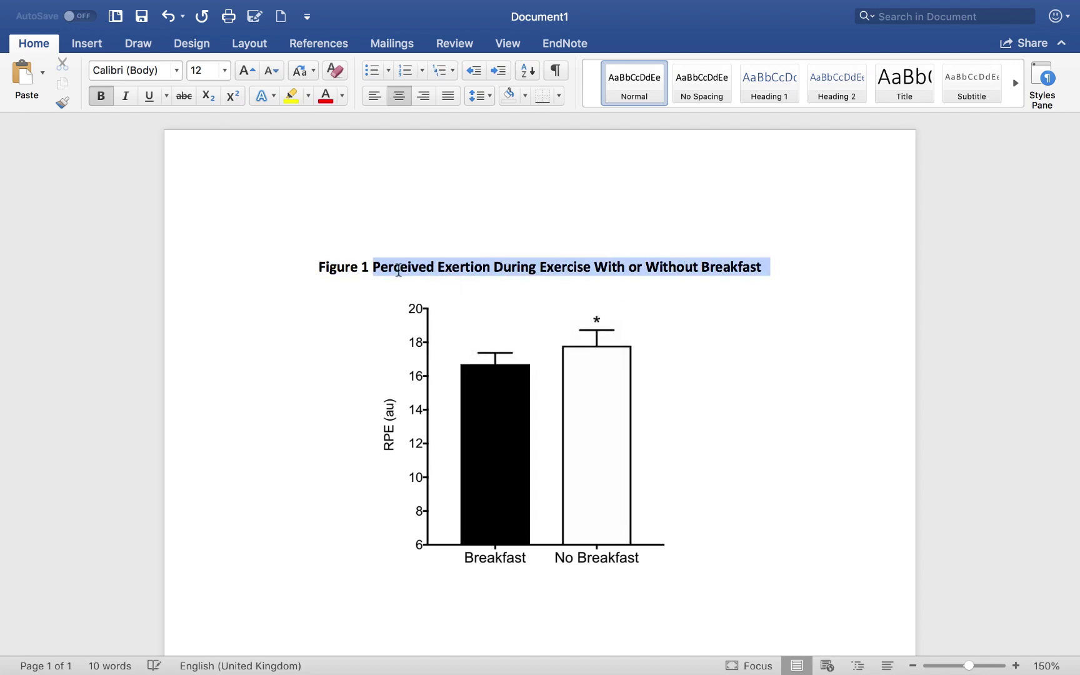
pyautogui.click(111, 98)
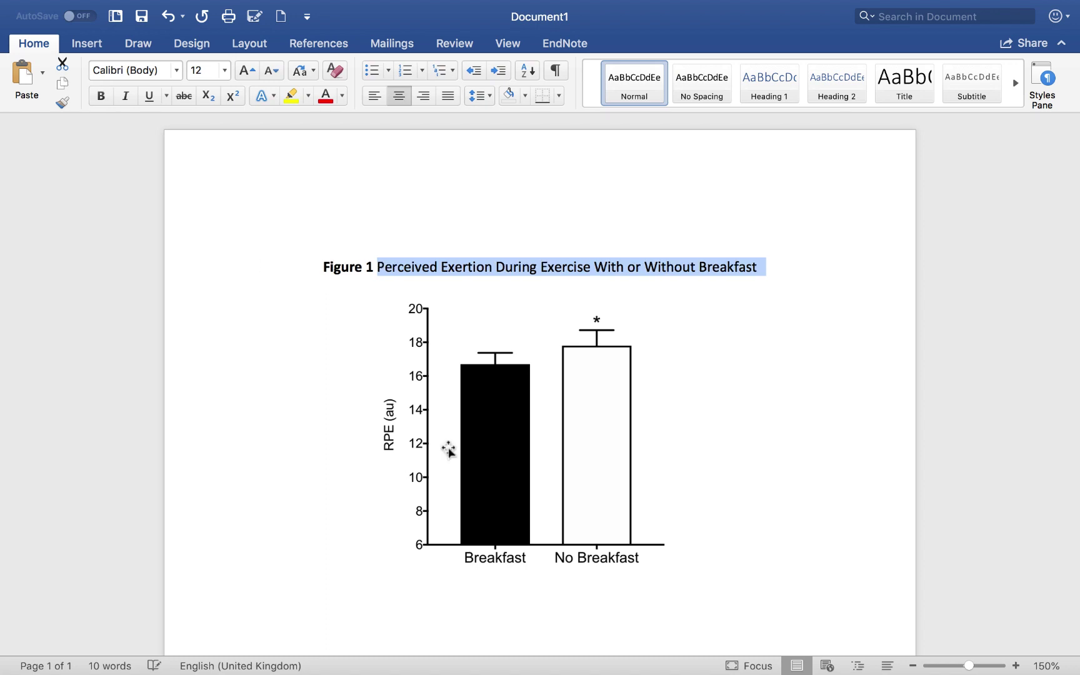
# Below the chart, type '* denotes p<0.05 for comparison between breakfast and no breakfast trials' without automatic bullets
pyautogui.click(650, 291)
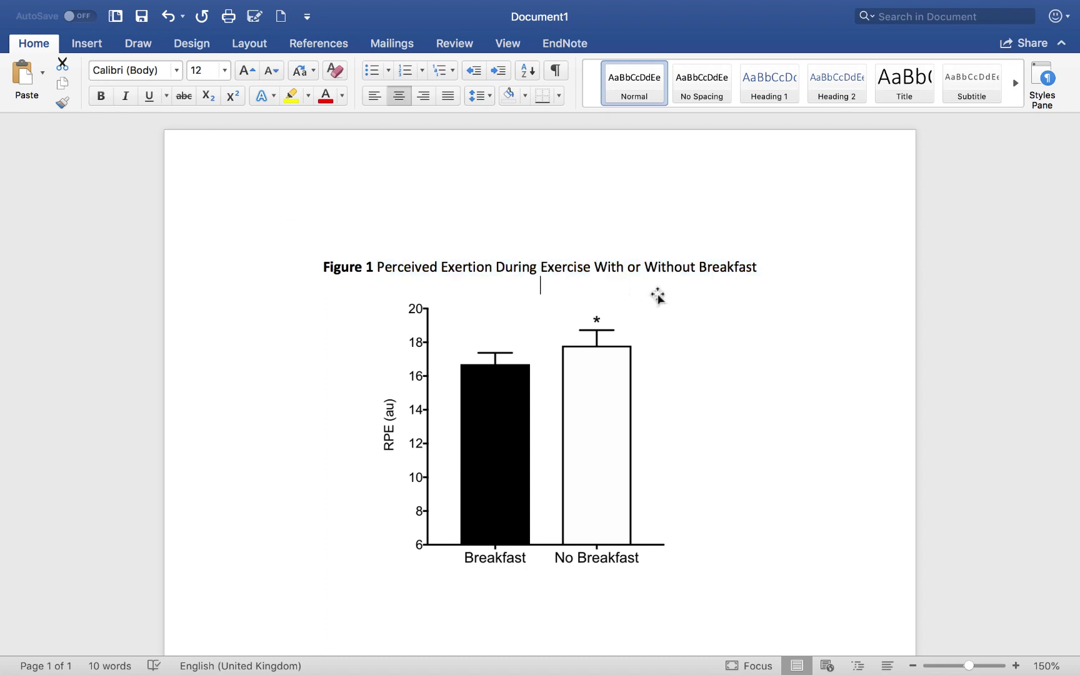
pyautogui.scroll(-2, 623, 427)
pyautogui.scroll(-1, 624, 427)
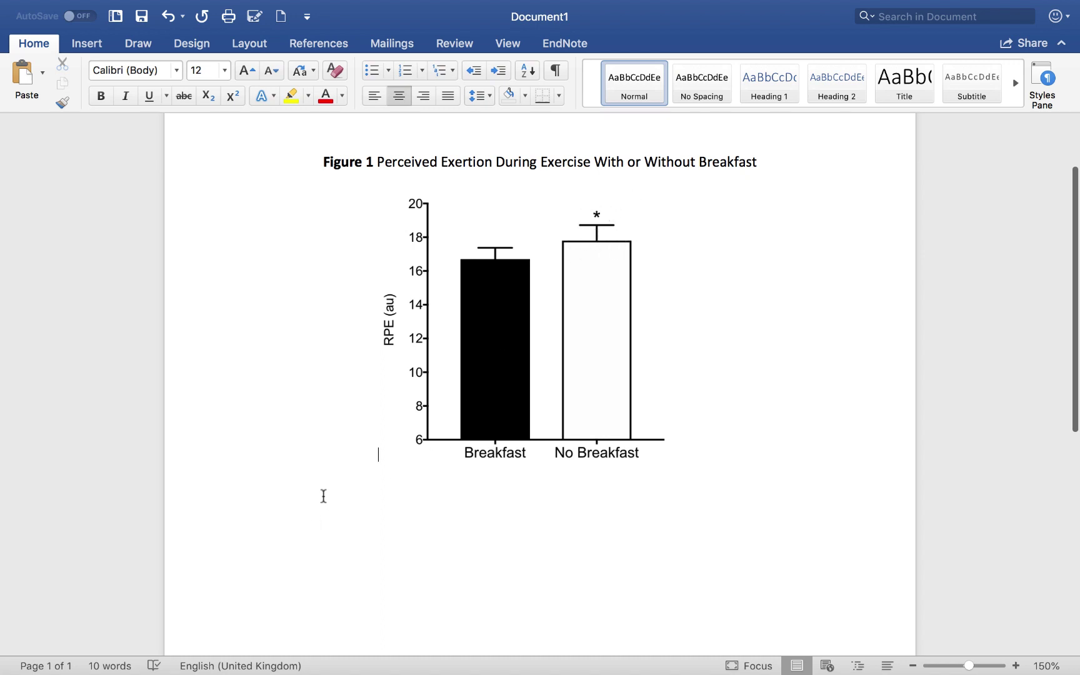
pyautogui.moveTo(519, 513); pyautogui.dragTo(427, 502)
pyautogui.click(374, 507)
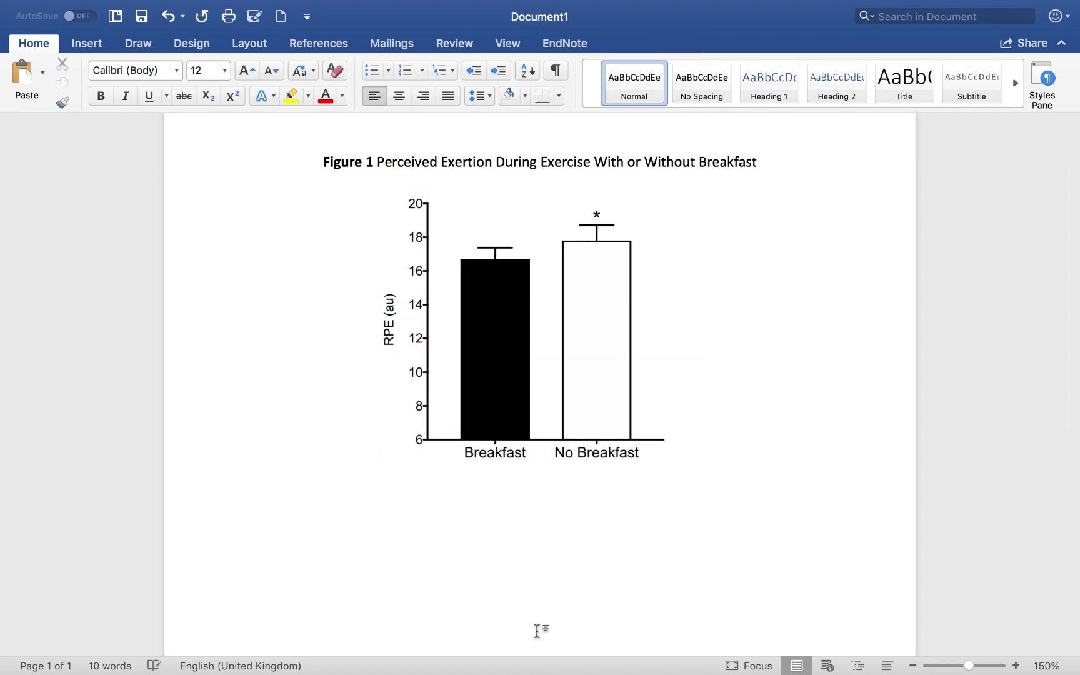
pyautogui.write('*')
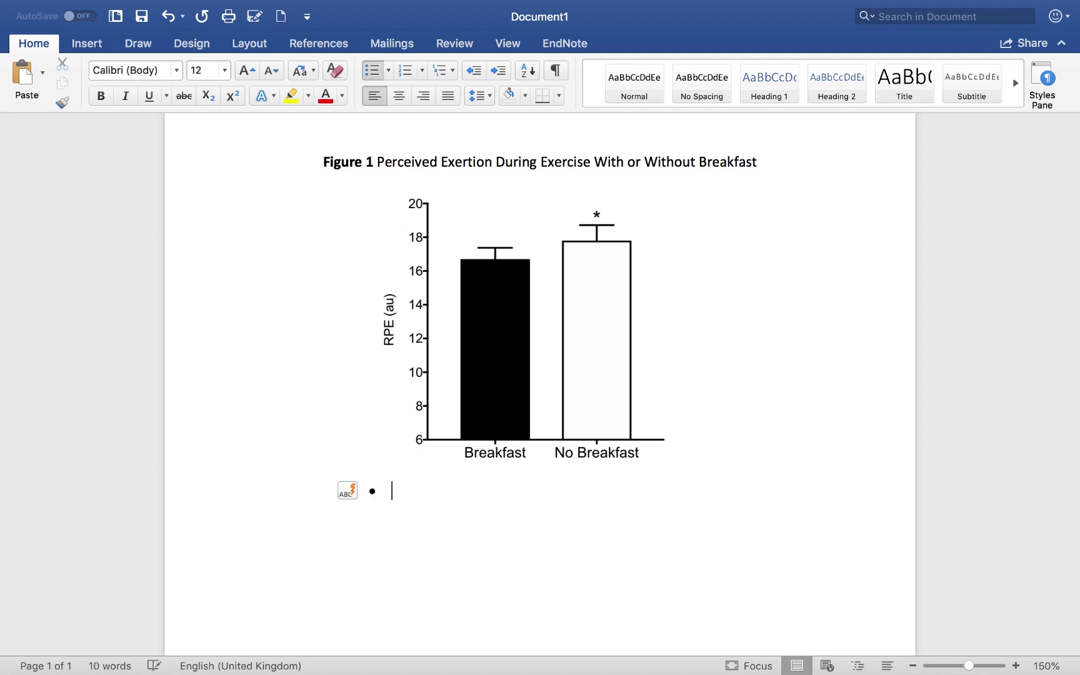
pyautogui.press('BackSpace')
pyautogui.press('BackSpace')
pyautogui.write('*')
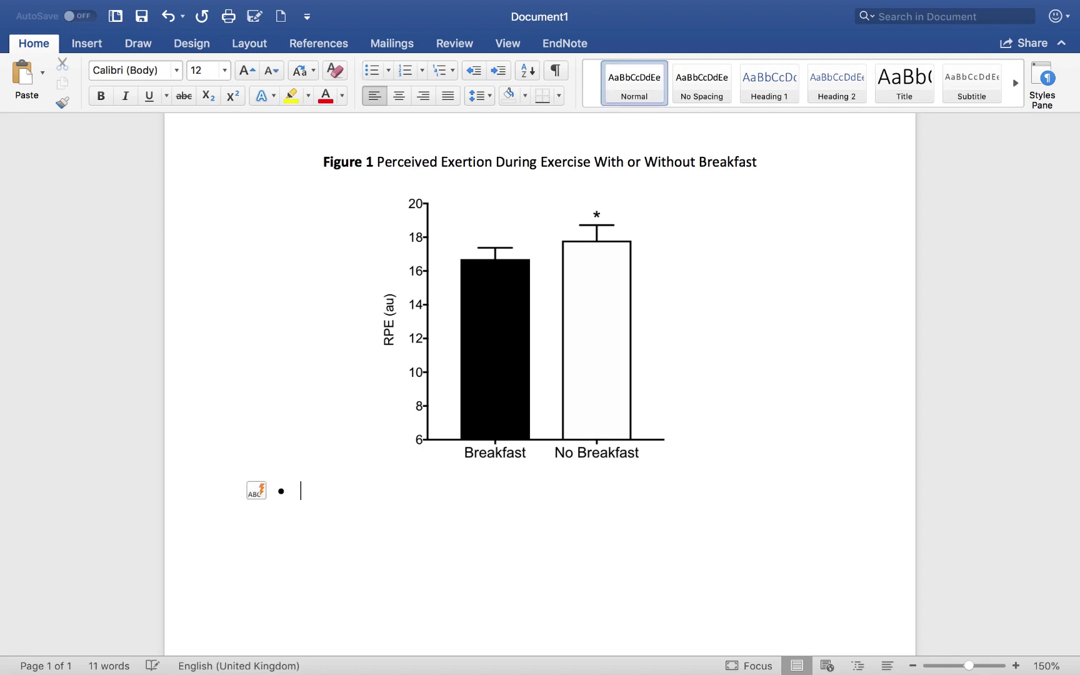
pyautogui.click(271, 492)
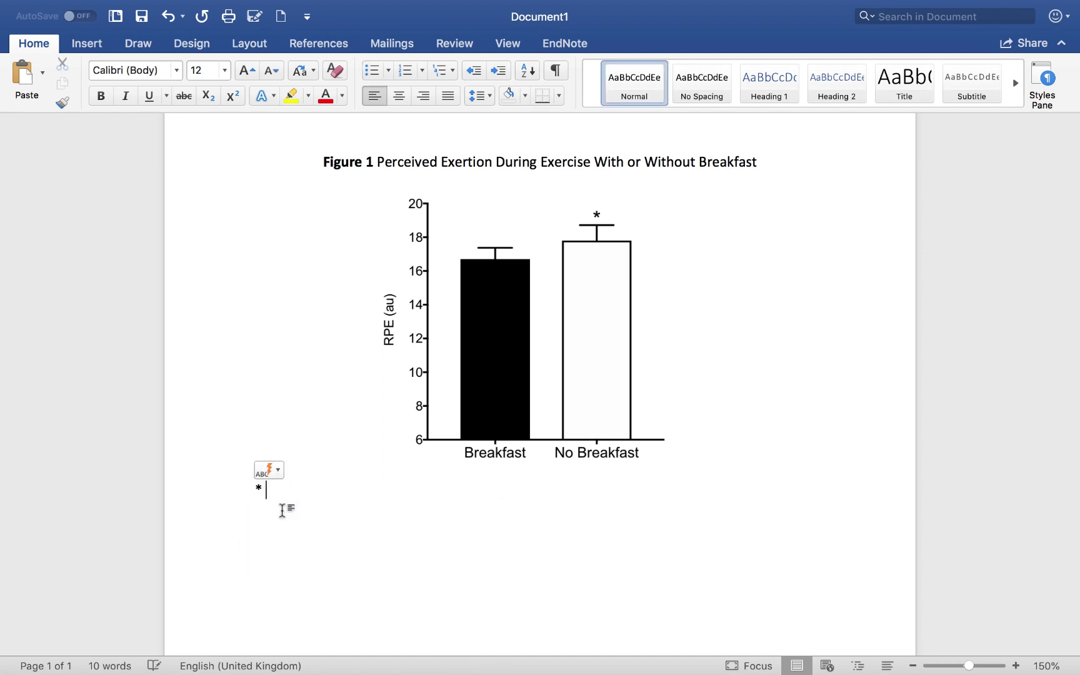
pyautogui.write('denotes p<0.0')
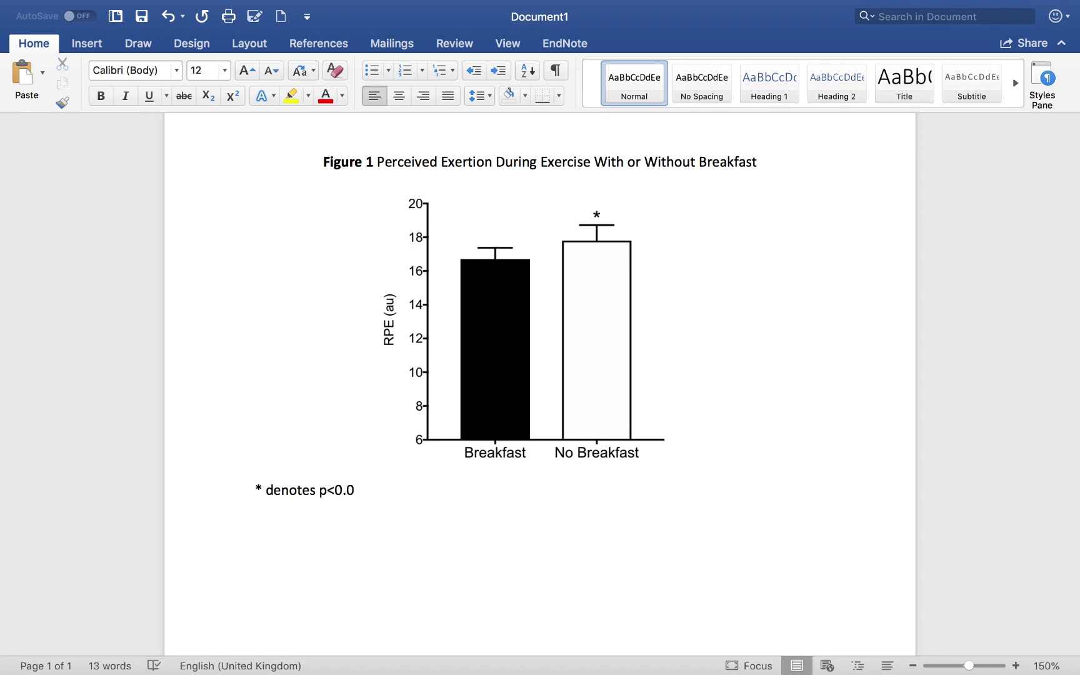
pyautogui.write('5 for comparison')
pyautogui.write('n')
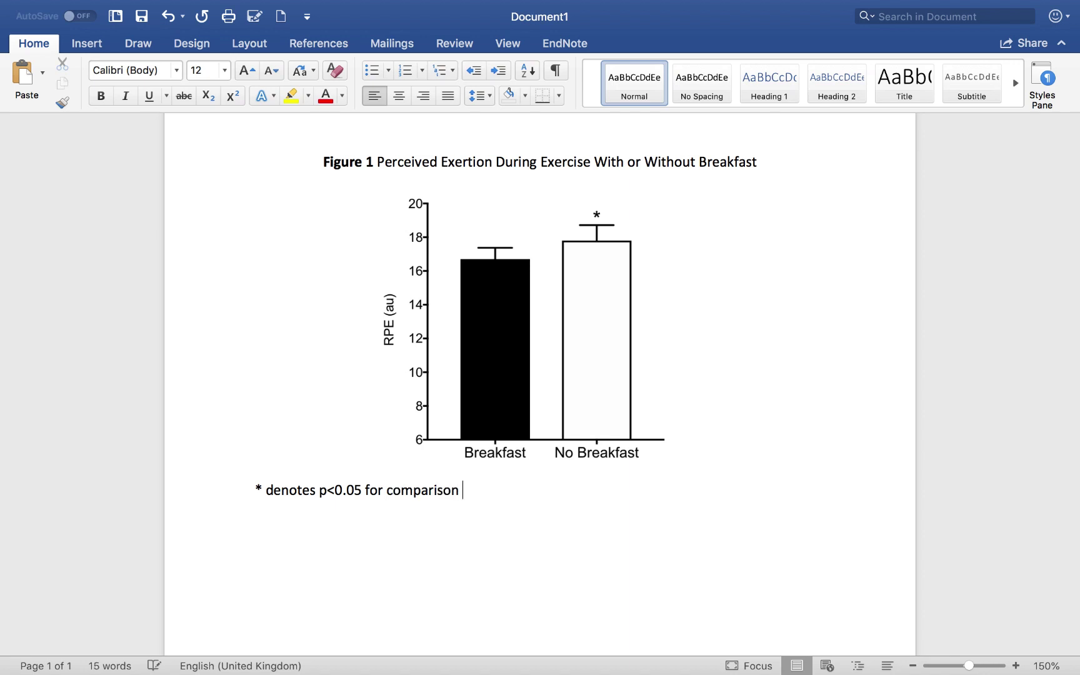
pyautogui.write('between breakf')
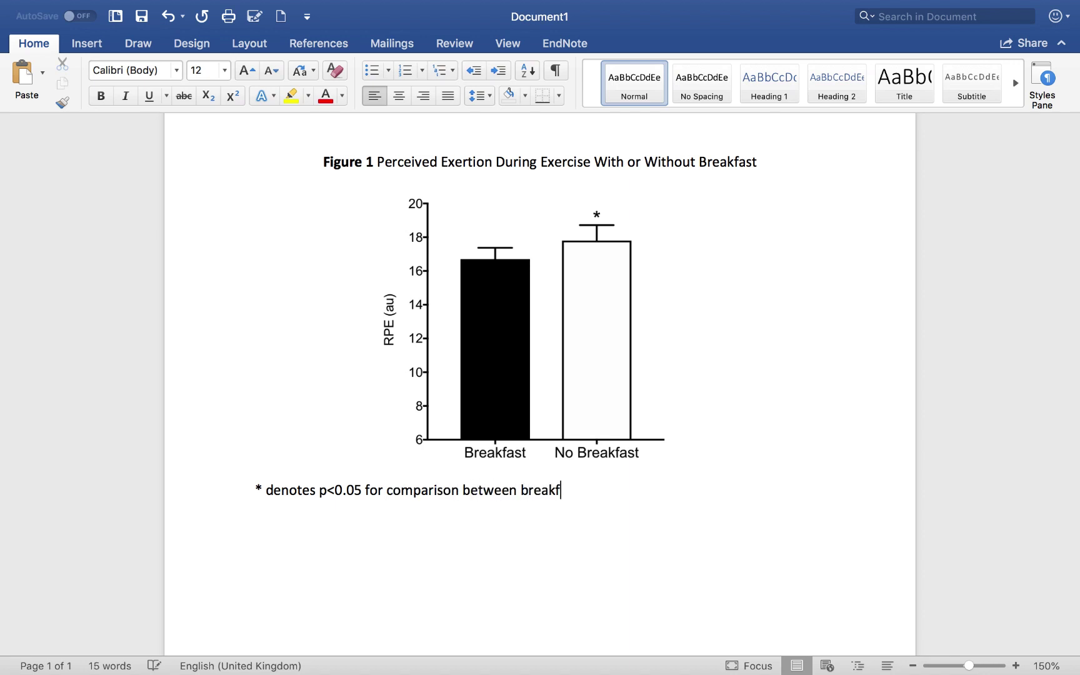
pyautogui.write('ast and no br')
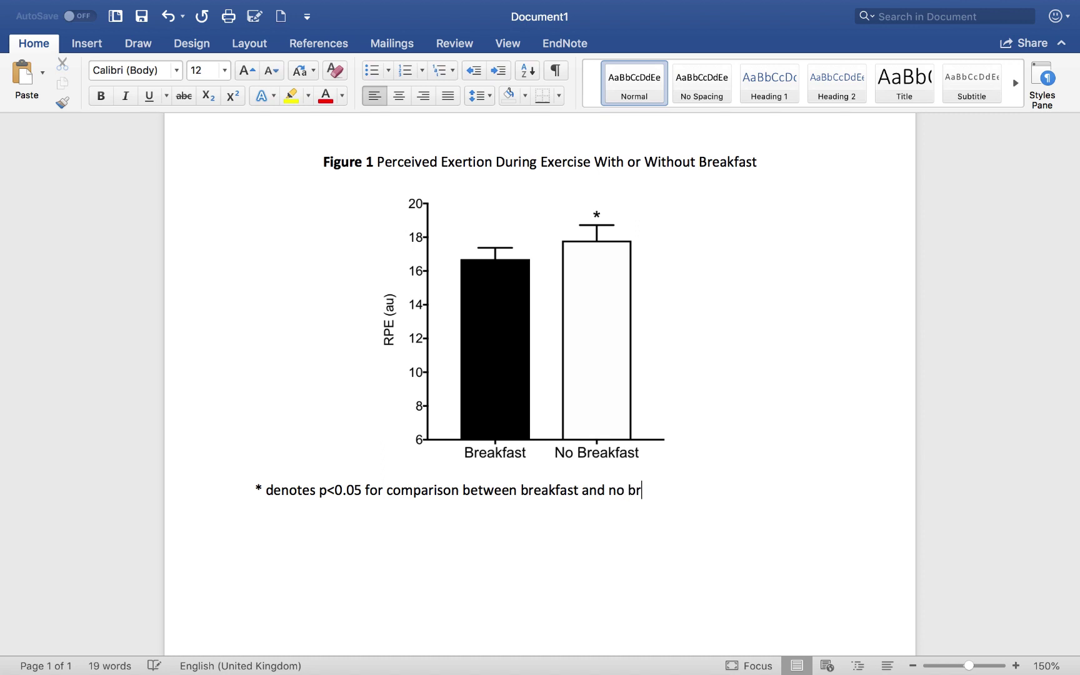
pyautogui.write('eakfast trials')
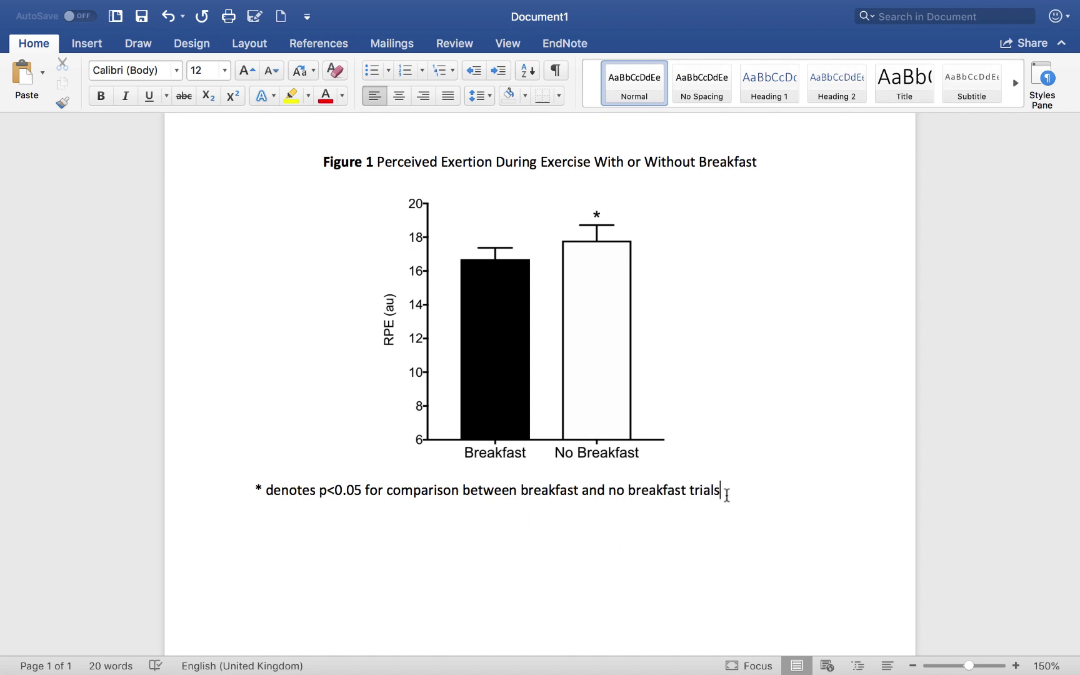
# Format the footnote line as 10 pt, centred and italic
pyautogui.moveTo(725, 491); pyautogui.dragTo(257, 491)
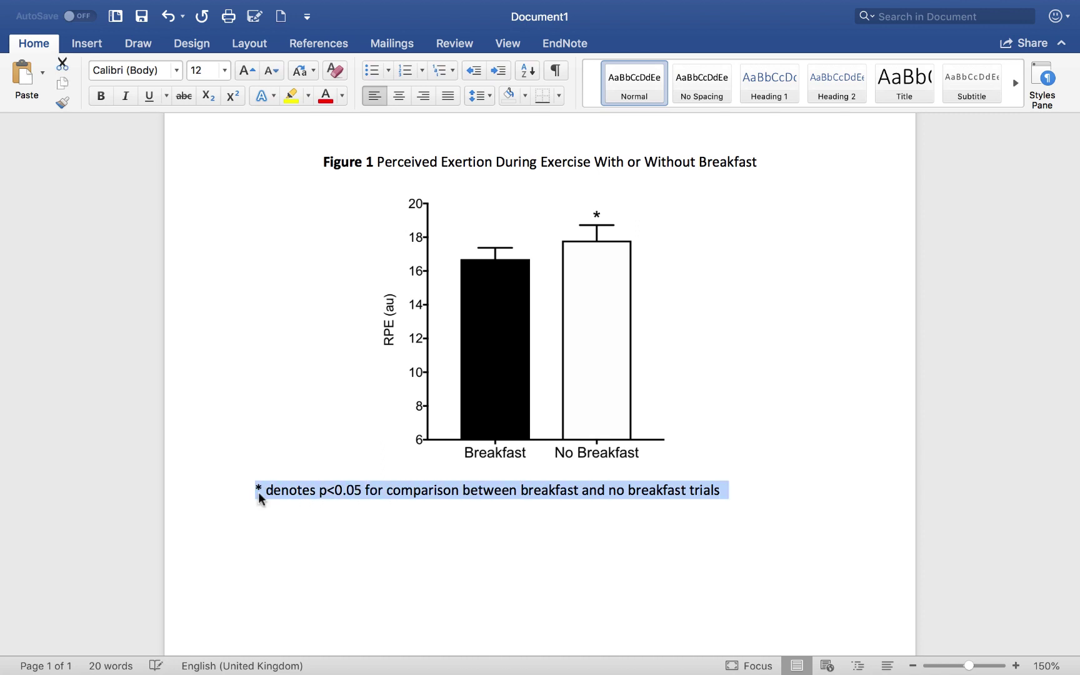
pyautogui.click(272, 70)
pyautogui.click(271, 70)
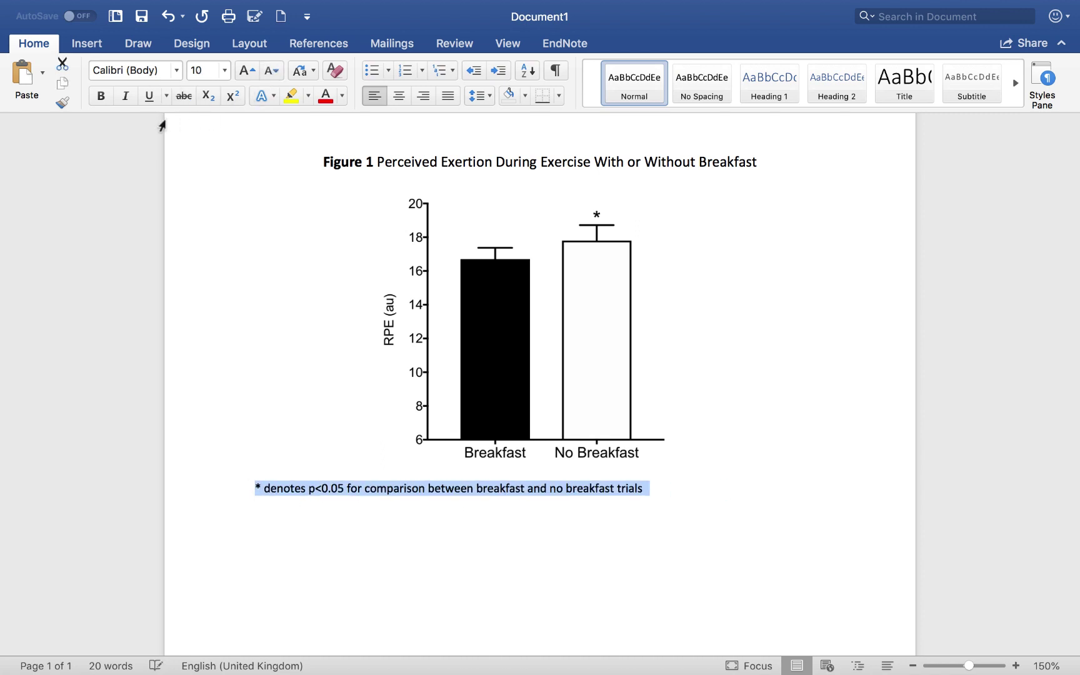
pyautogui.click(399, 95)
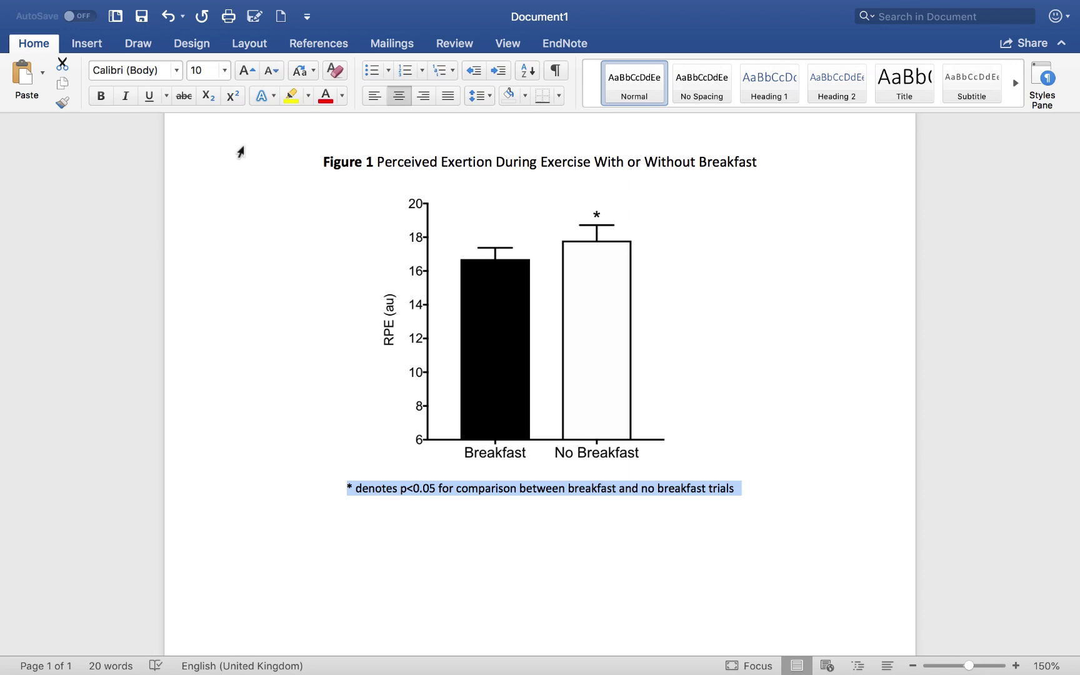
pyautogui.click(123, 96)
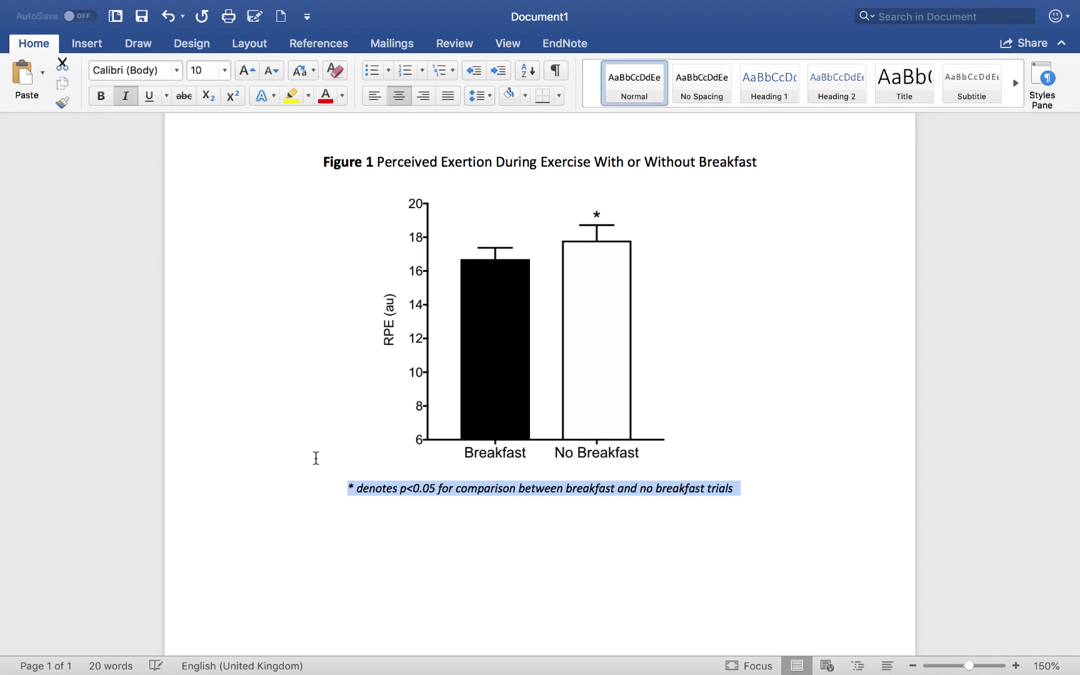
pyautogui.click(420, 566)
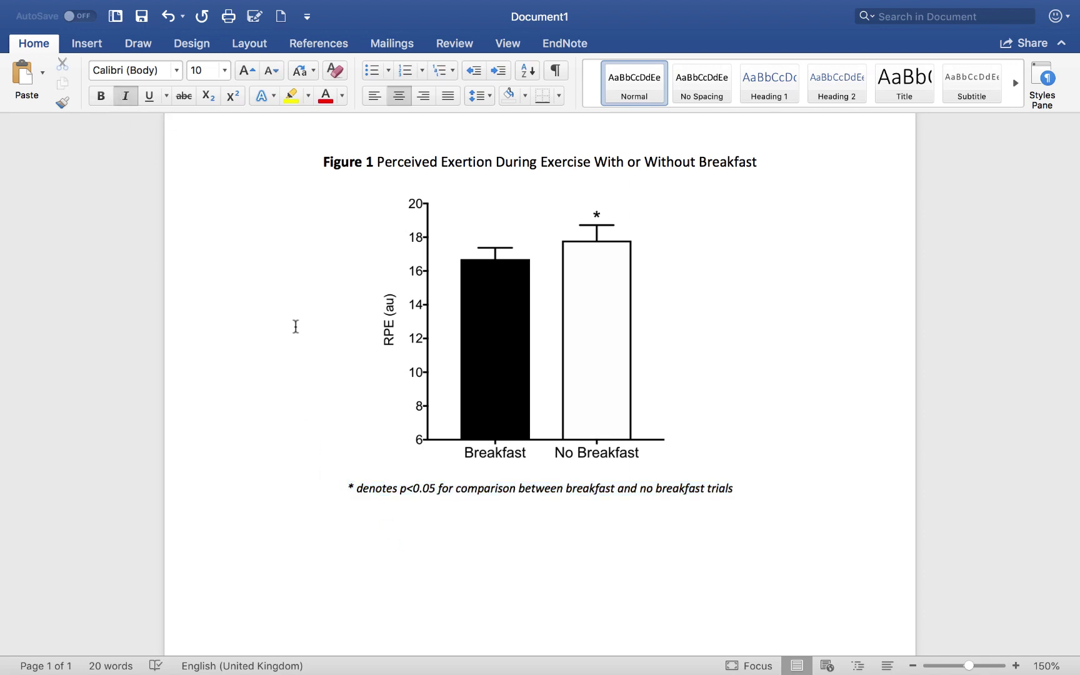
# Restore the decimal point in 'p<0.05' and position the asterisk above the No Breakfast error bar
pyautogui.scroll(-2, 474, 452)
pyautogui.press('BackSpace')
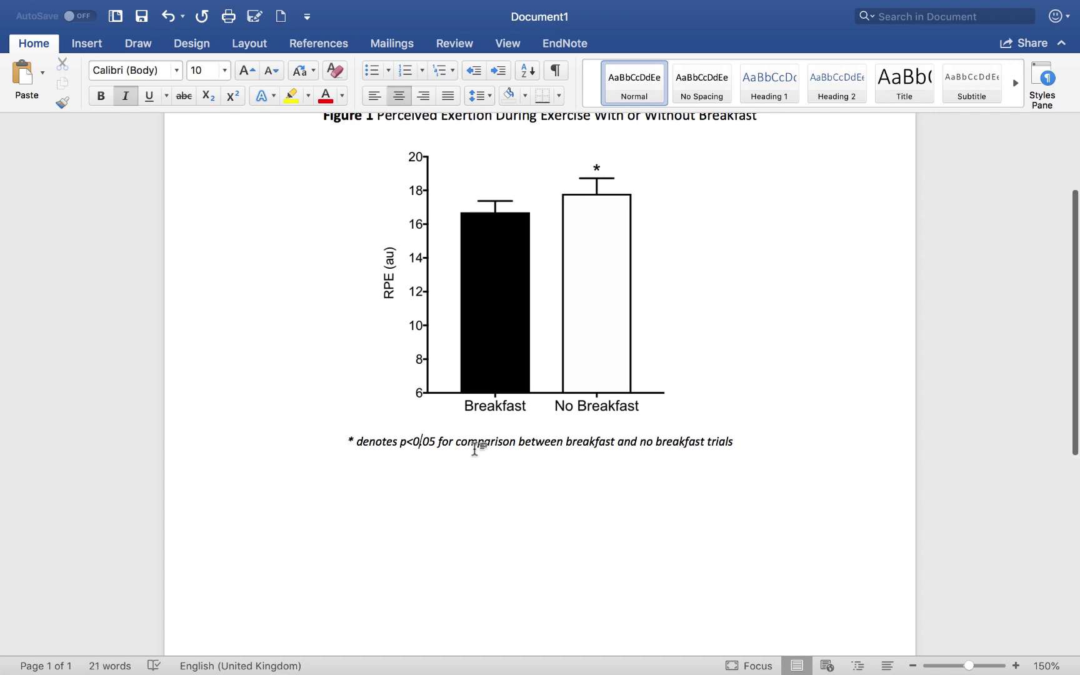
pyautogui.scroll(4, 501, 410)
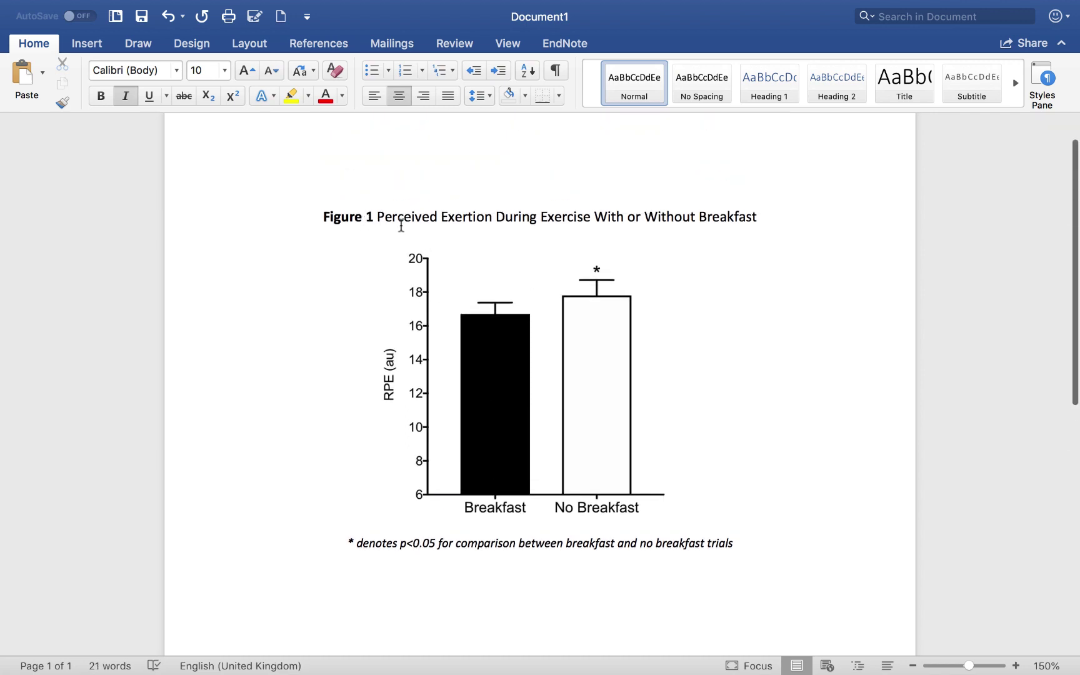
pyautogui.press('BackSpace')
pyautogui.write('.')
pyautogui.moveTo(593, 264); pyautogui.dragTo(598, 275)
pyautogui.click(461, 545)
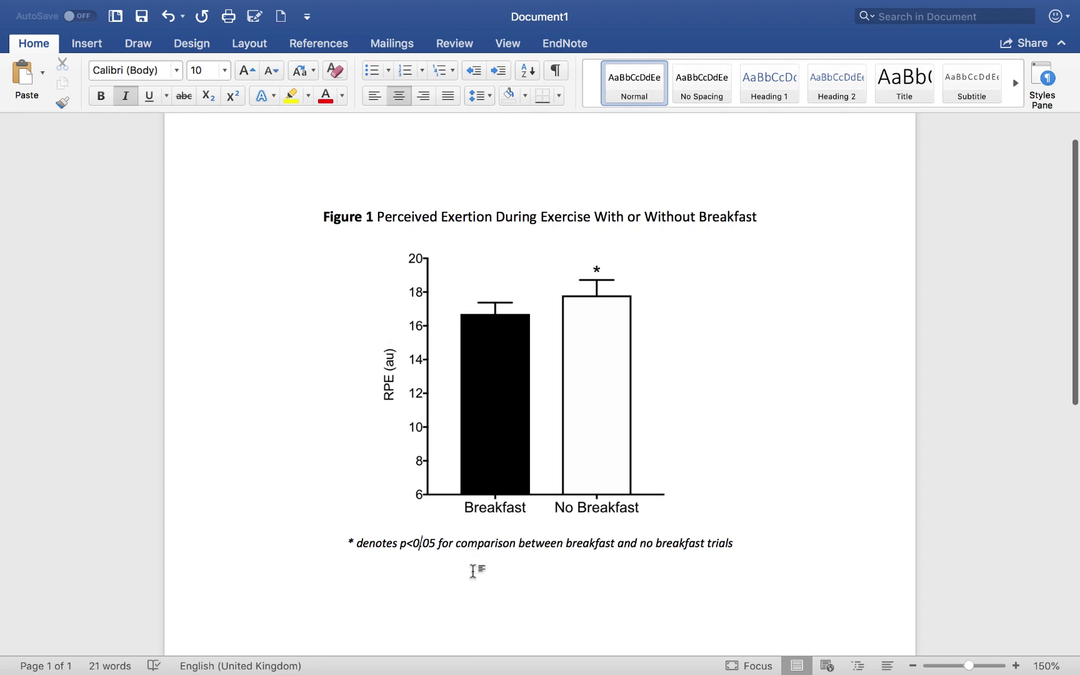